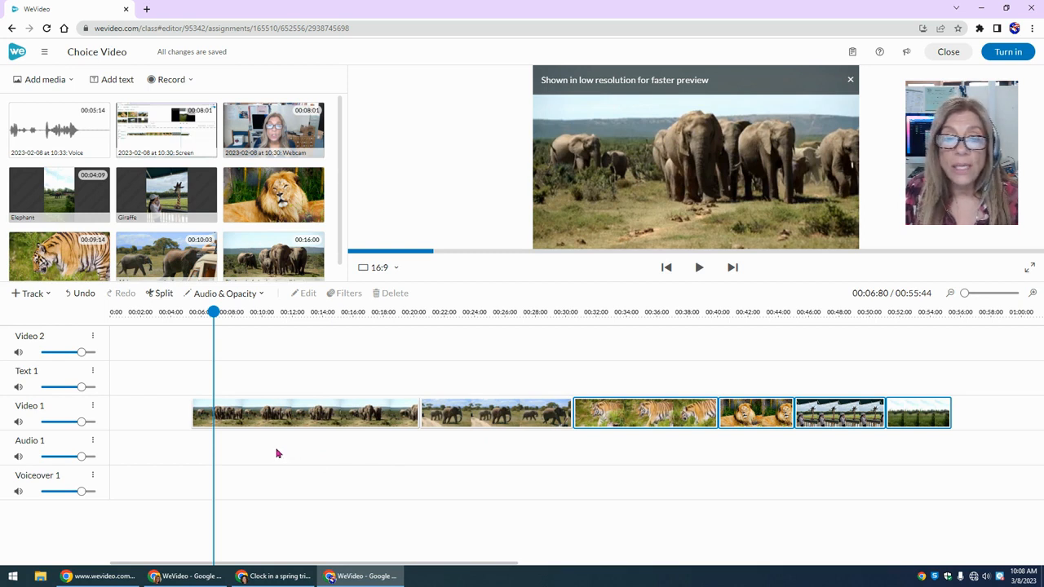
Play the timeline from the start of the first elephant clip, pause at 00:14:96, and split the clip there.
{"action": "left_click_drag", "start_coordinate": [213, 312], "coordinate": [194, 330]}
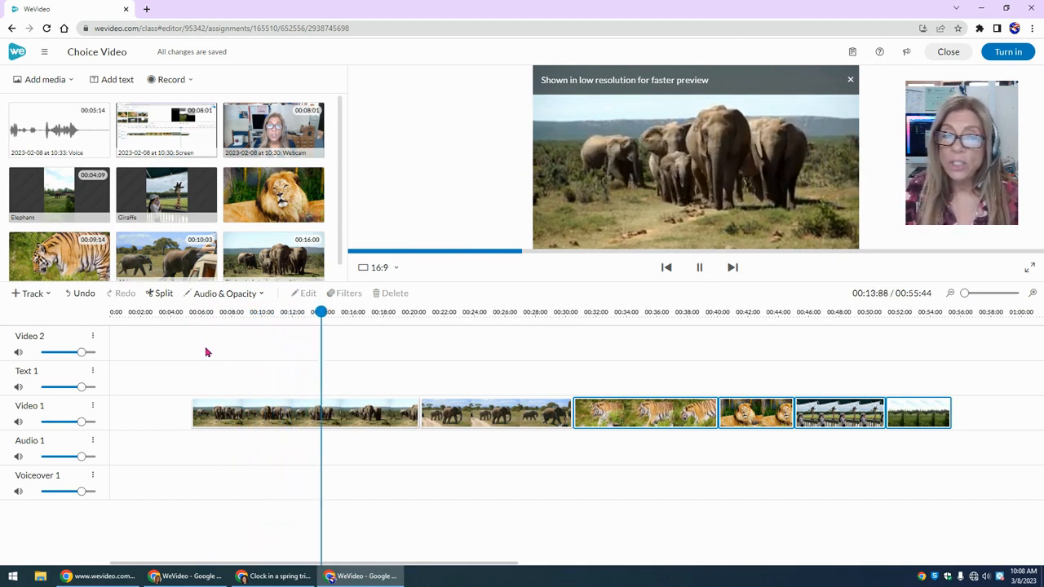
{"action": "key", "text": "space"}
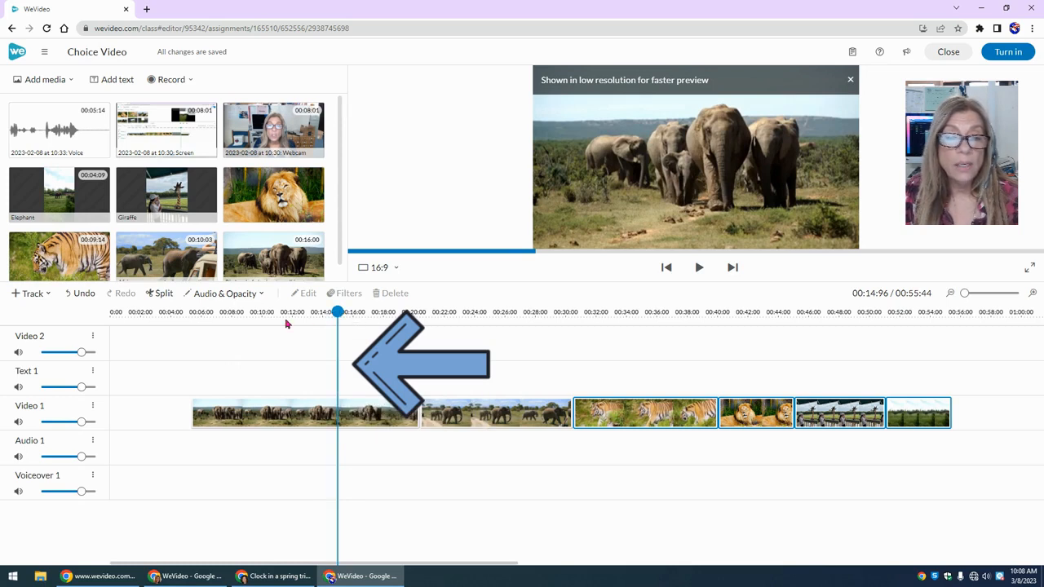
{"action": "left_click", "coordinate": [162, 296]}
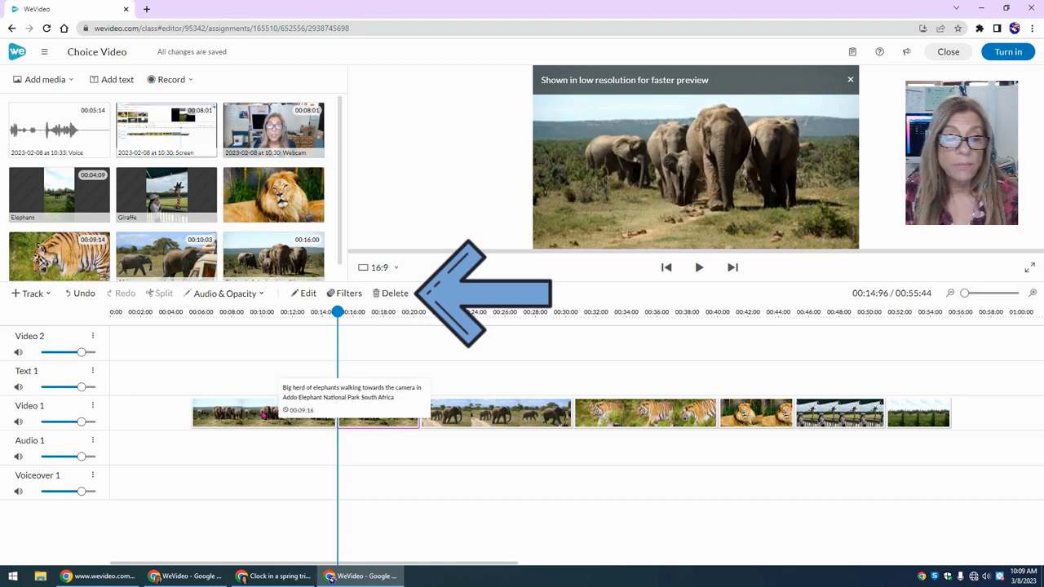
Delete the second part of the split elephant clip and shift all following clips earlier to close the gap.
{"action": "left_click", "coordinate": [263, 415]}
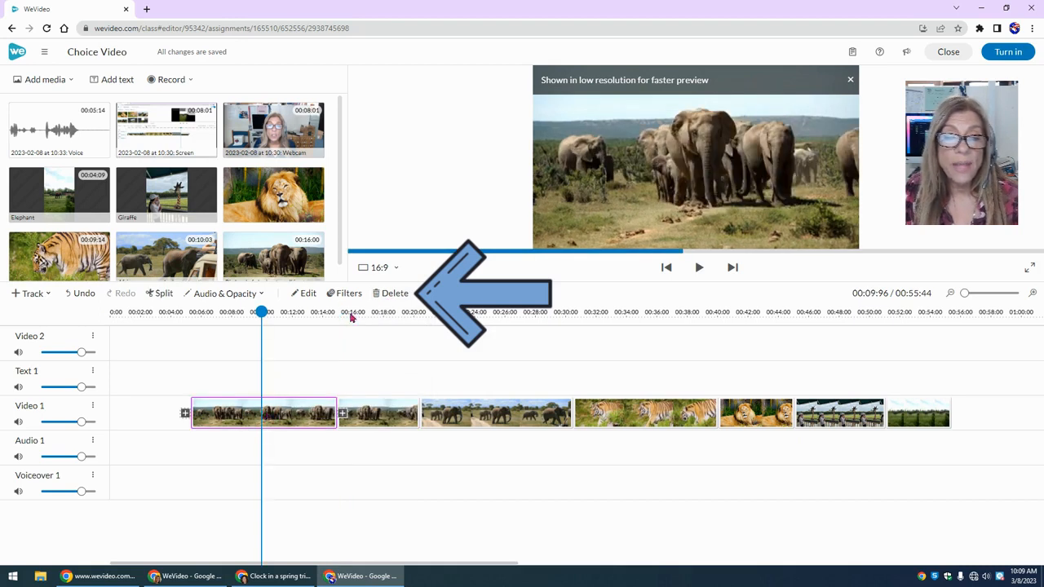
{"action": "left_click", "coordinate": [365, 416]}
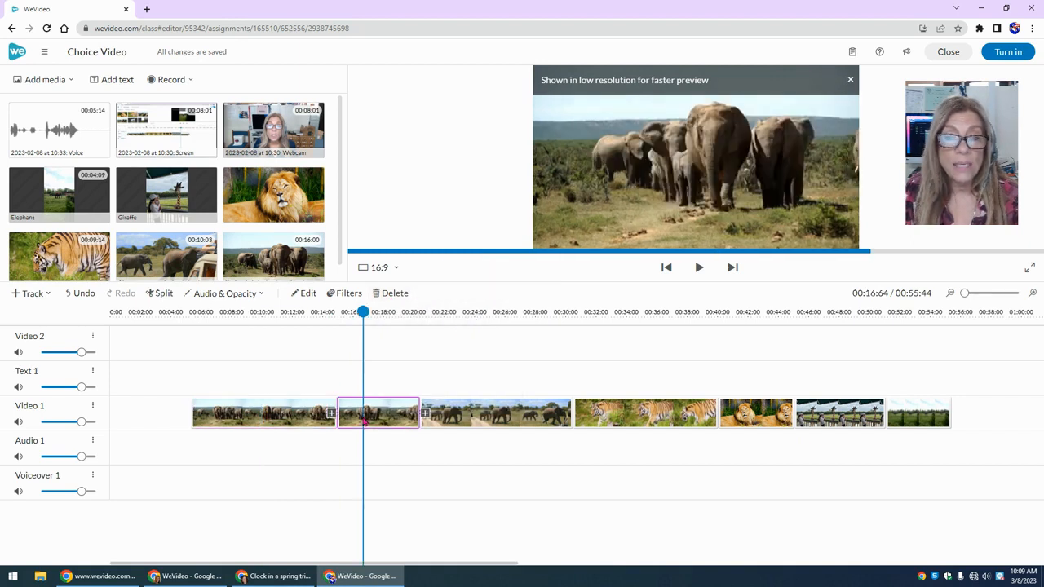
{"action": "left_click", "coordinate": [393, 297]}
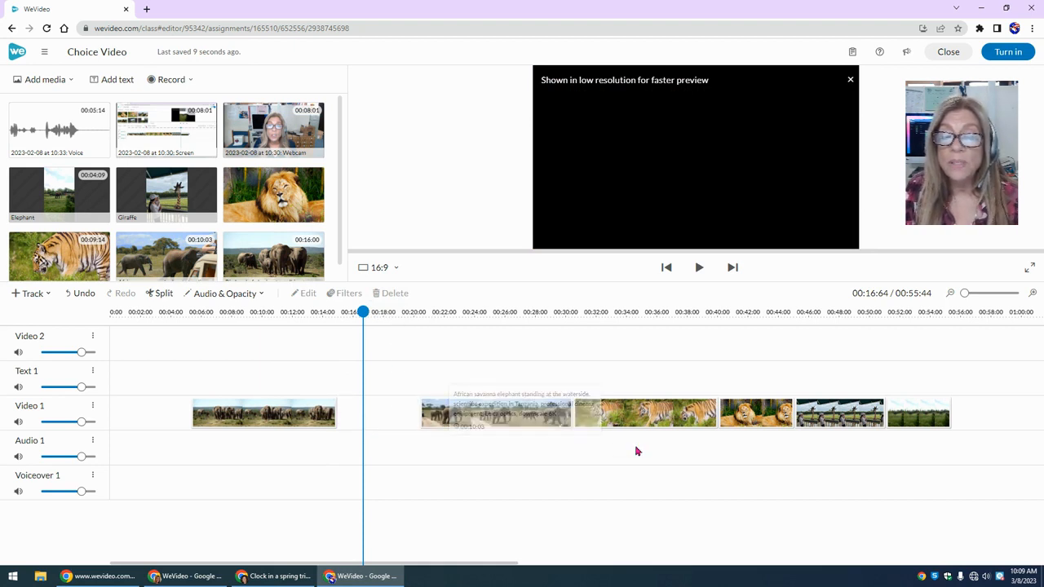
{"action": "left_click_drag", "start_coordinate": [923, 368], "coordinate": [421, 414]}
Preview the second elephant clip and trim its ending to about 00:22:52 on the timeline.
{"action": "key", "text": "space"}
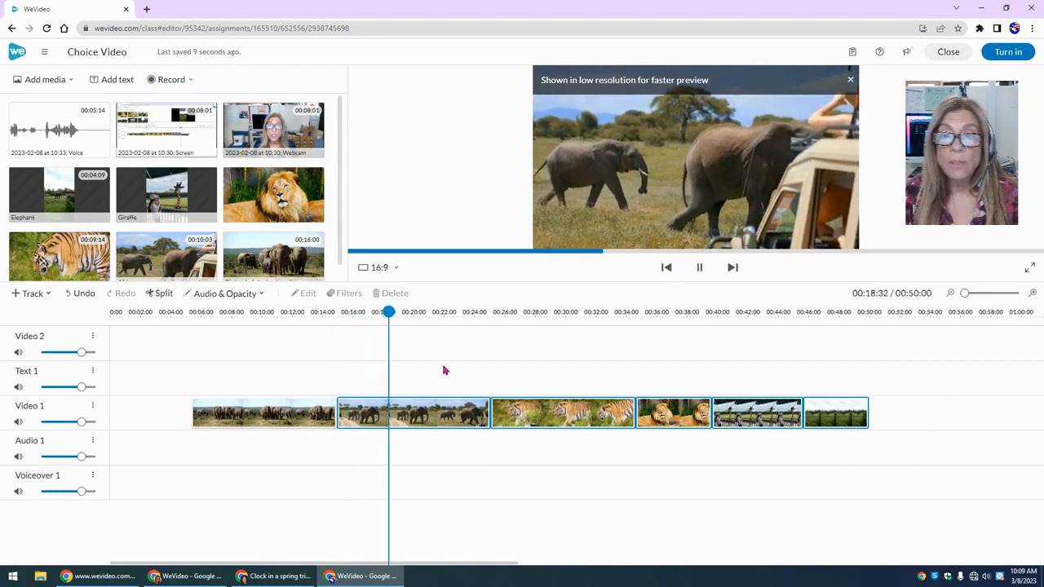
{"action": "key", "text": "space"}
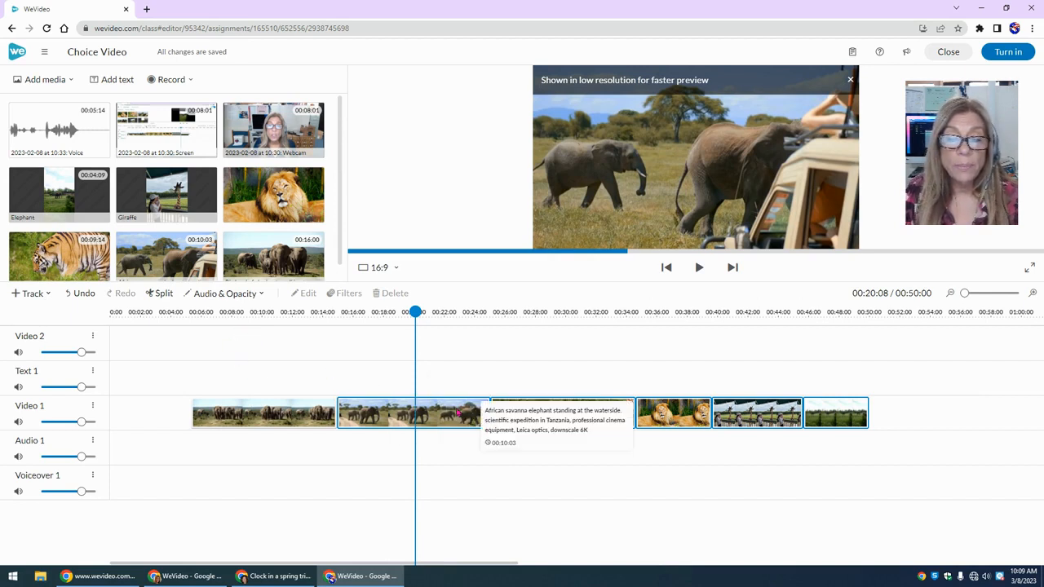
{"action": "left_click", "coordinate": [461, 413]}
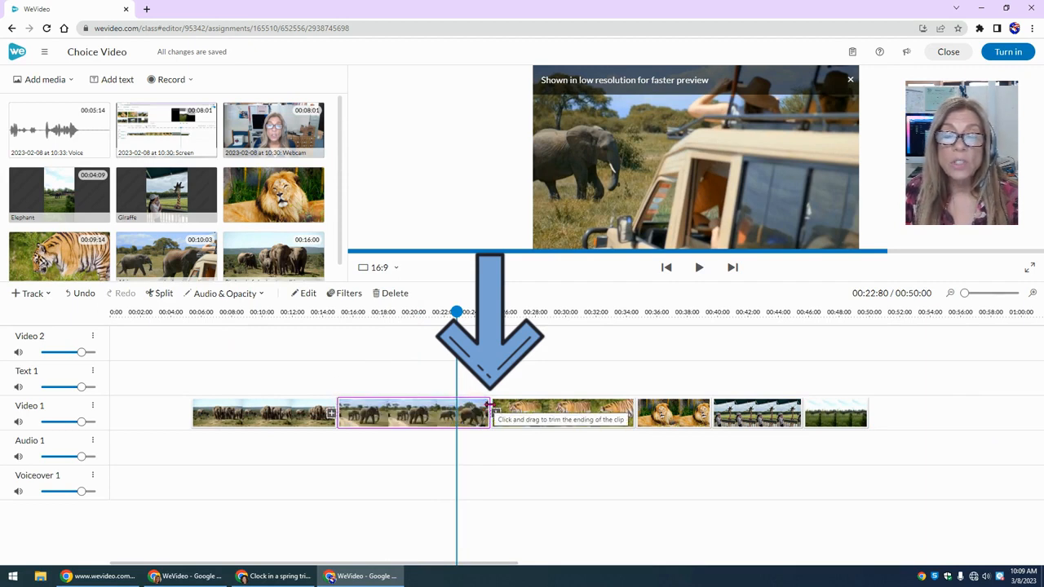
{"action": "left_click_drag", "start_coordinate": [490, 405], "coordinate": [451, 417]}
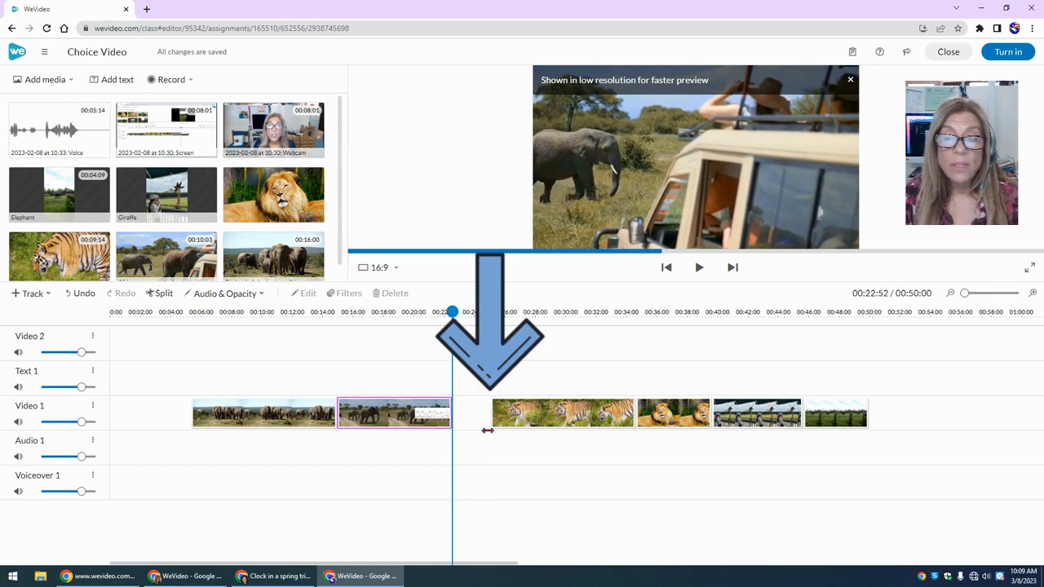
Move the tiger clip and everything after it earlier so they follow directly behind the trimmed elephant clip.
{"action": "left_click", "coordinate": [480, 460]}
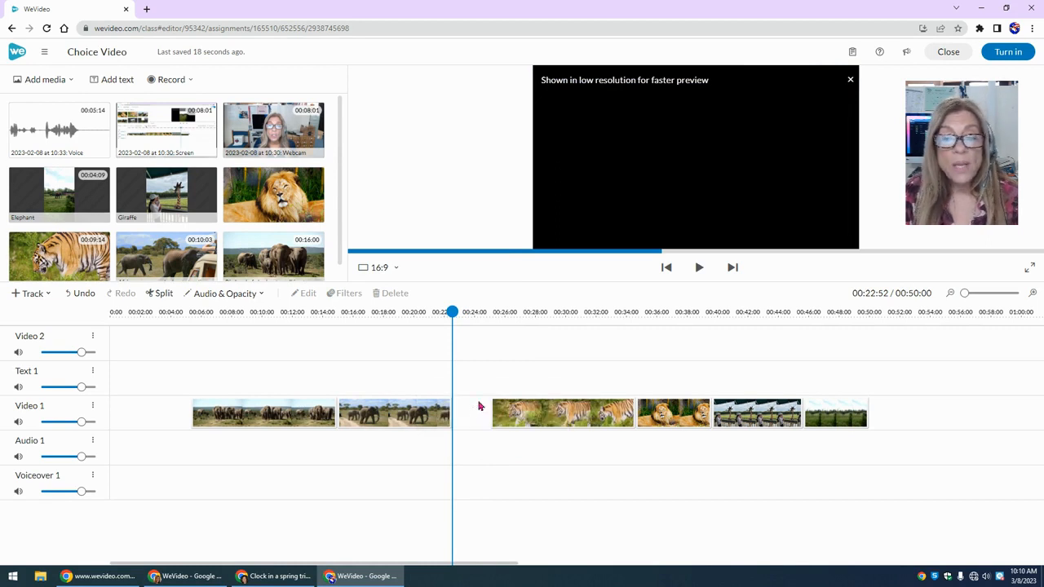
{"action": "left_click_drag", "start_coordinate": [887, 376], "coordinate": [560, 469]}
{"action": "left_click_drag", "start_coordinate": [564, 426], "coordinate": [527, 416]}
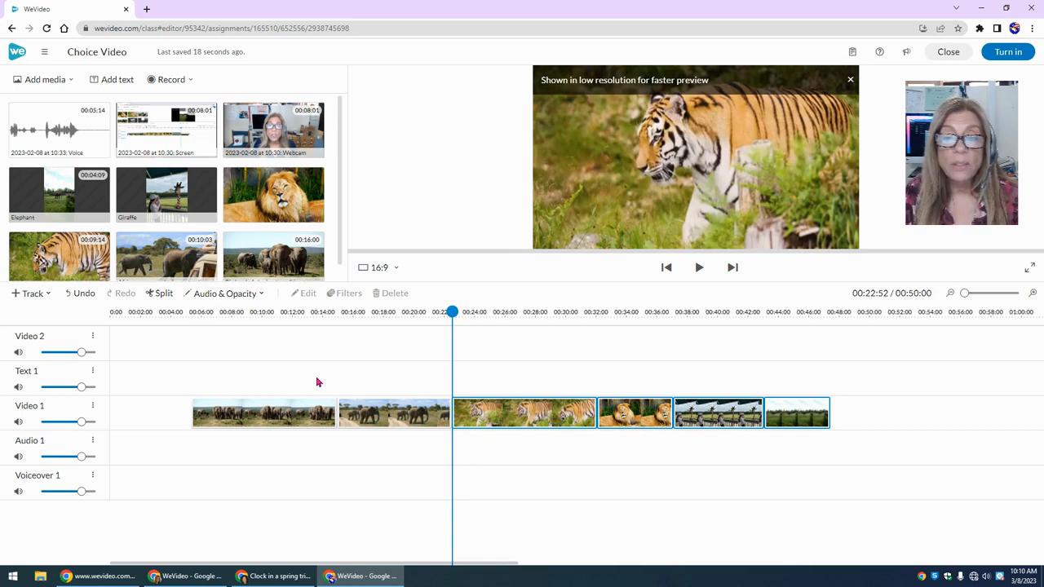
Open the tiger clip for editing, scale it down to 0.35, and reposition it to about X 544, Y 296.
{"action": "double_click", "coordinate": [522, 420]}
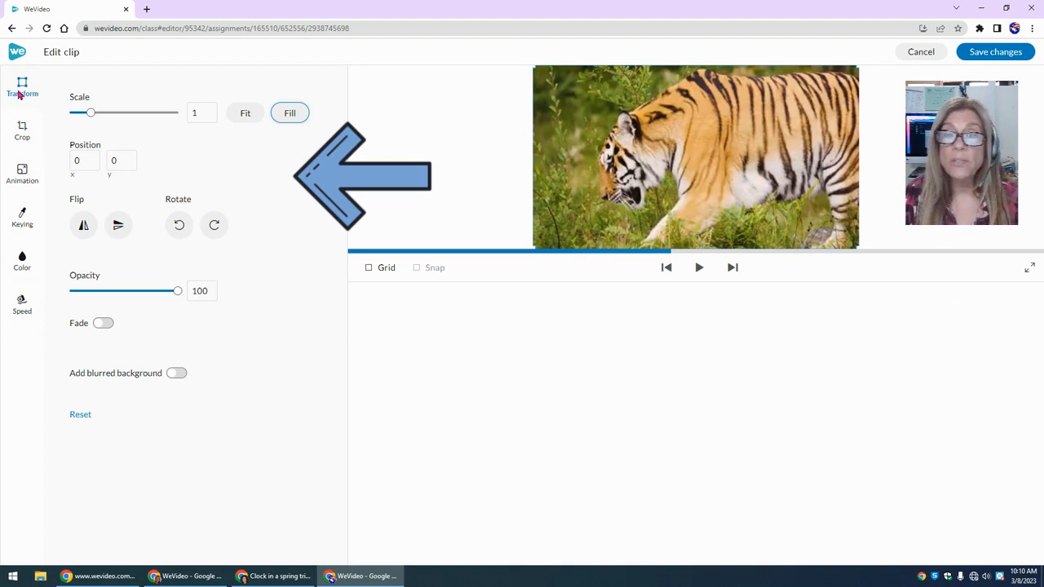
{"action": "mouse_move", "coordinate": [91, 114]}
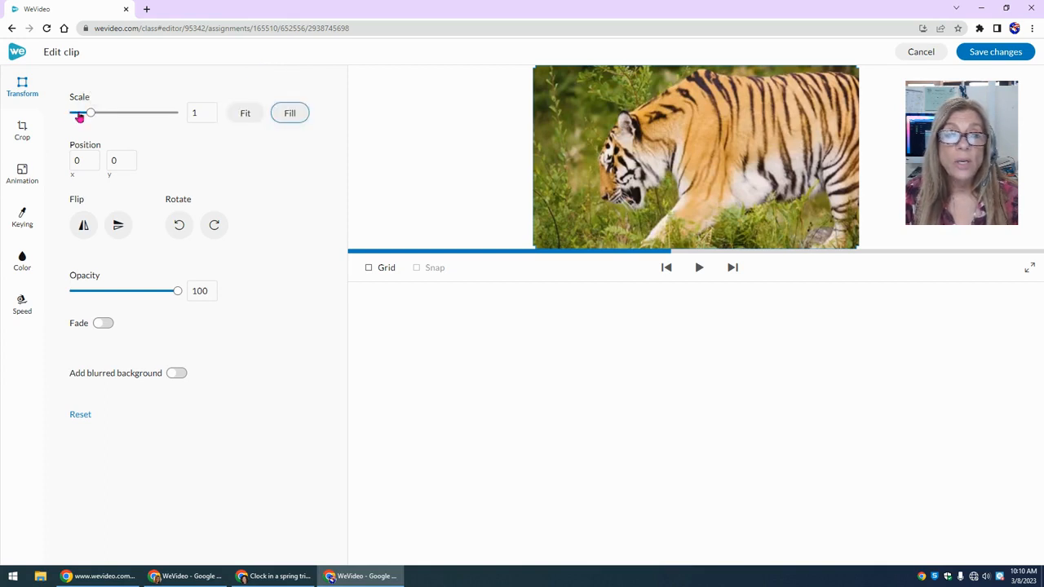
{"action": "left_click", "coordinate": [88, 112]}
{"action": "mouse_move", "coordinate": [88, 112]}
{"action": "left_mouse_down"}
{"action": "mouse_move", "coordinate": [104, 115]}
{"action": "mouse_move", "coordinate": [75, 113]}
{"action": "left_mouse_up"}
{"action": "left_click_drag", "start_coordinate": [669, 151], "coordinate": [587, 112]}
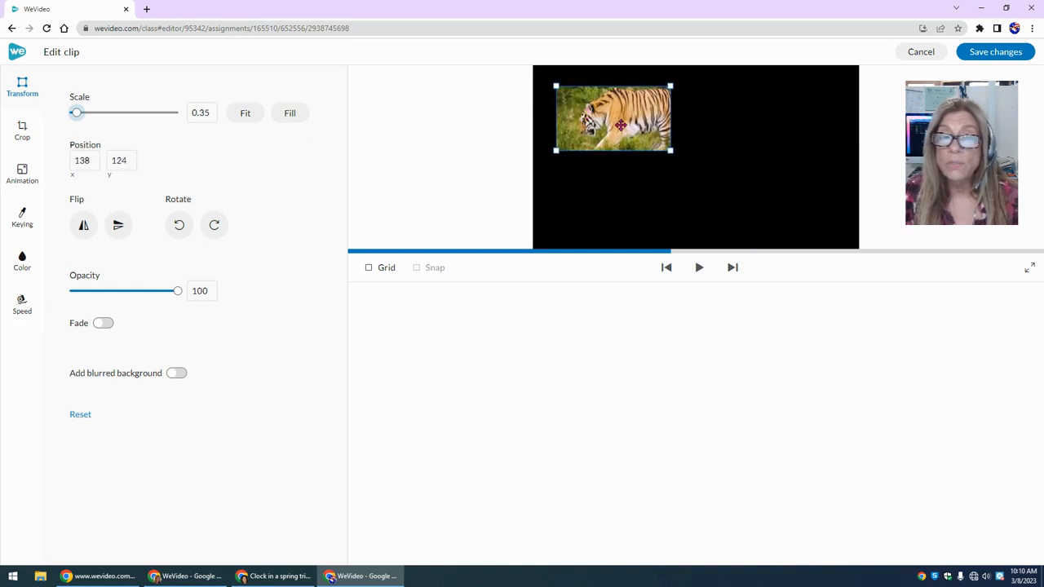
{"action": "left_click_drag", "start_coordinate": [614, 125], "coordinate": [682, 155]}
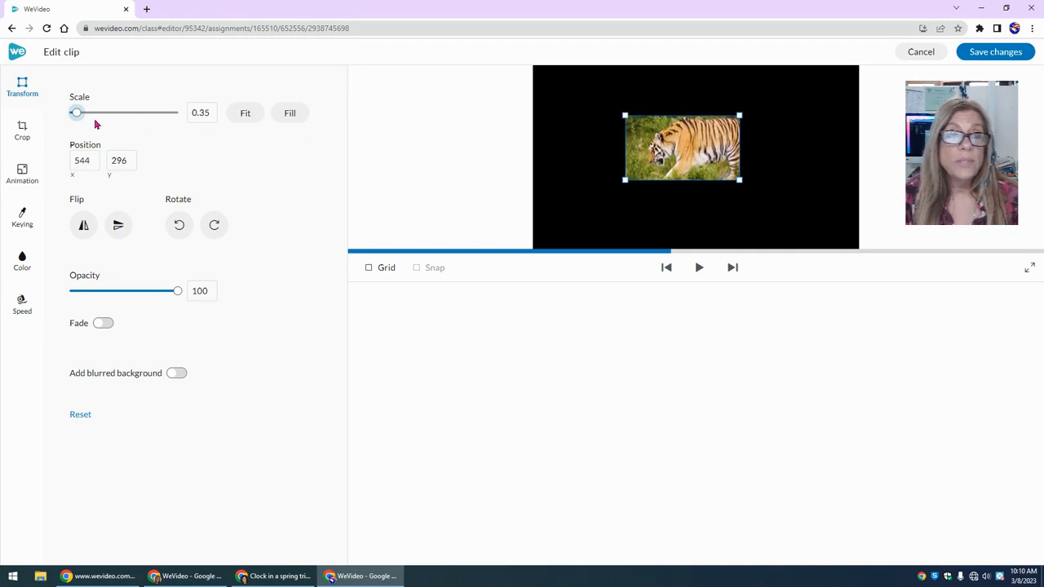
Restore the tiger clip's scale to 1 and reposition it to about X -15, Y -3.
{"action": "left_click_drag", "start_coordinate": [76, 112], "coordinate": [91, 118]}
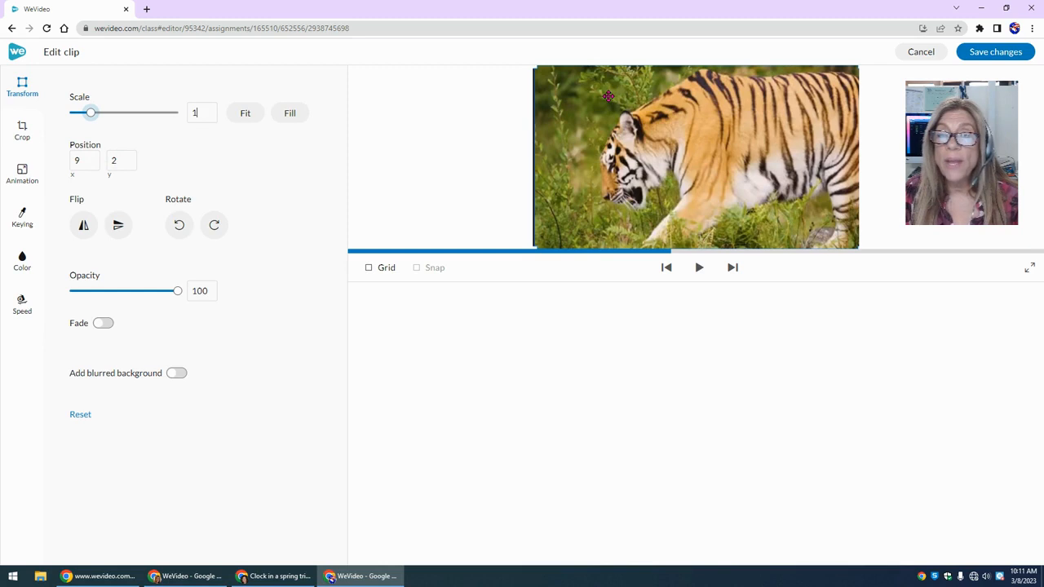
{"action": "left_click_drag", "start_coordinate": [671, 116], "coordinate": [667, 115]}
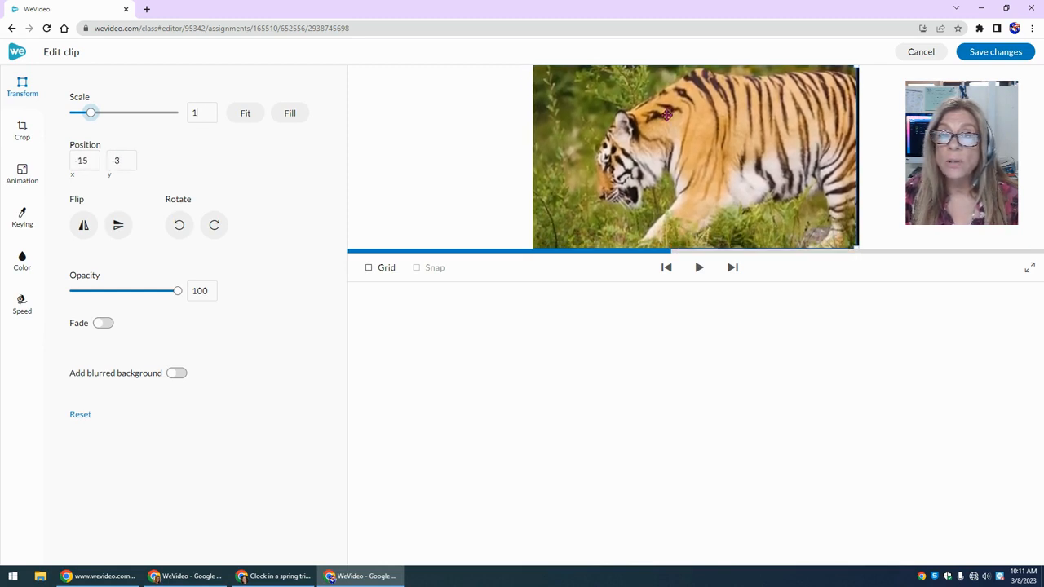
Flip the tiger clip horizontally and back, and rotate it counterclockwise through a full turn.
{"action": "left_click", "coordinate": [84, 227]}
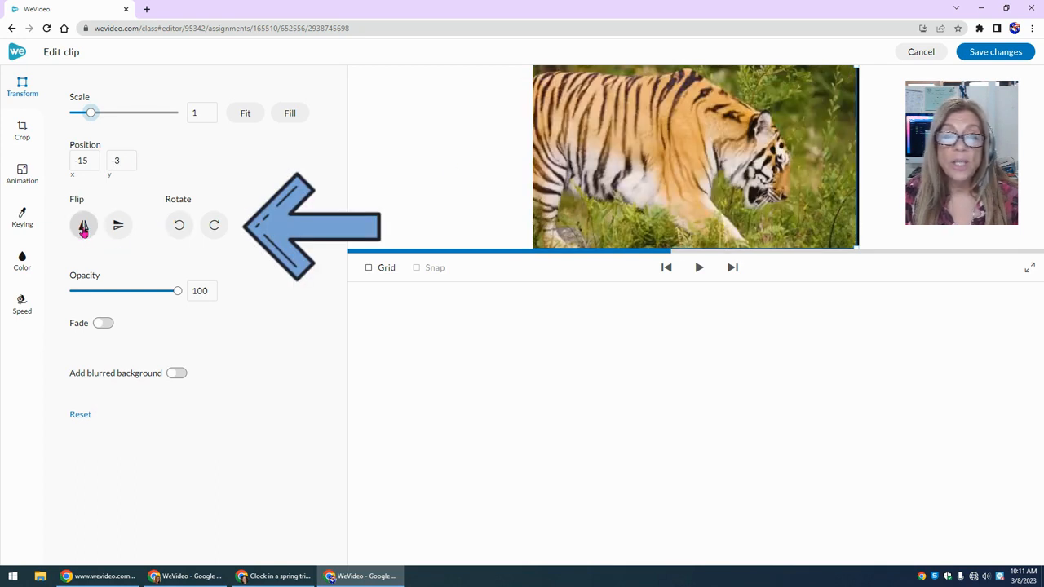
{"action": "left_click", "coordinate": [83, 228]}
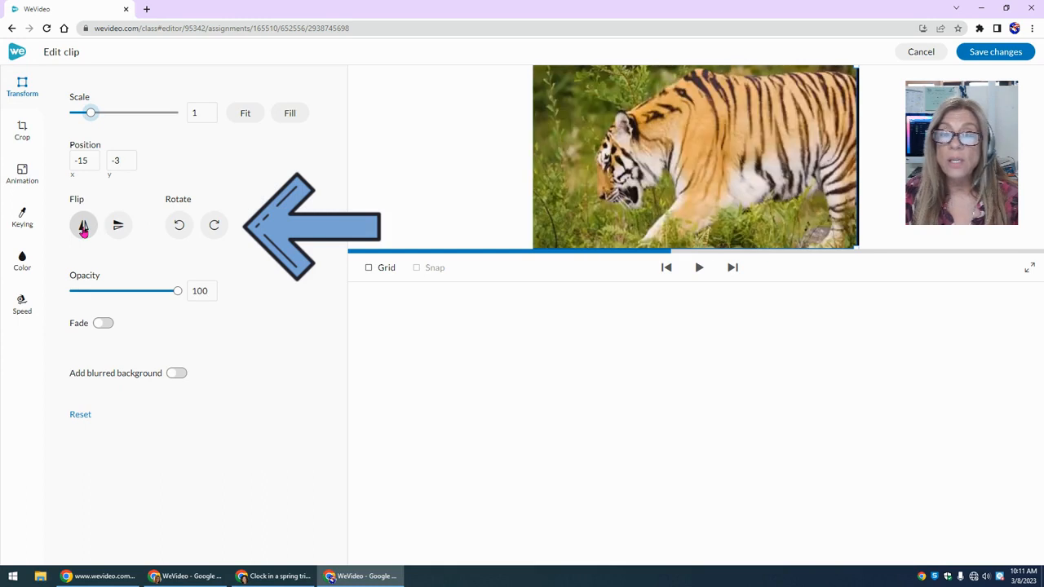
{"action": "left_click", "coordinate": [179, 228]}
{"action": "left_click", "coordinate": [179, 229]}
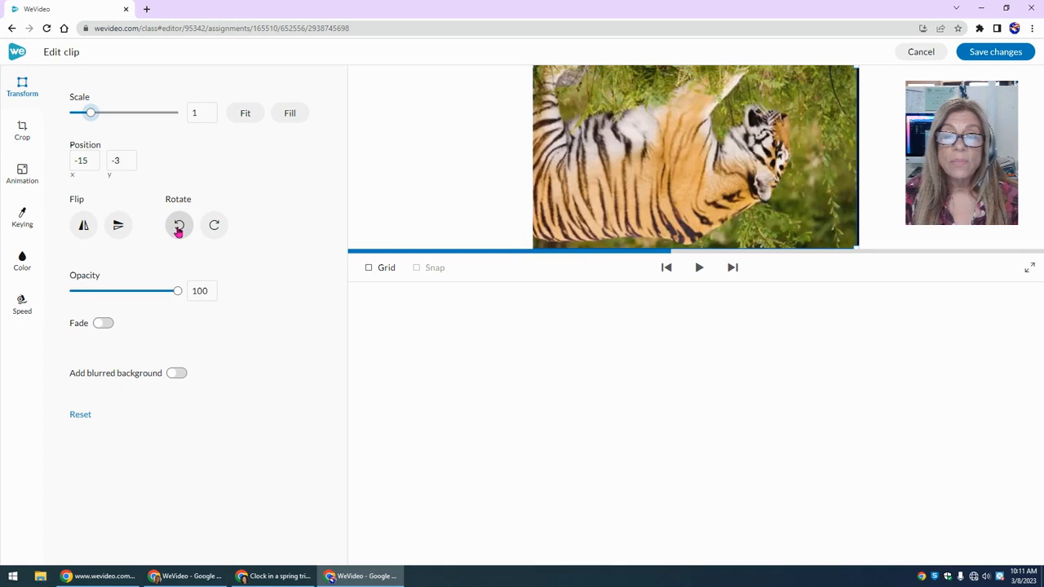
{"action": "left_click", "coordinate": [178, 228]}
{"action": "left_click", "coordinate": [179, 231]}
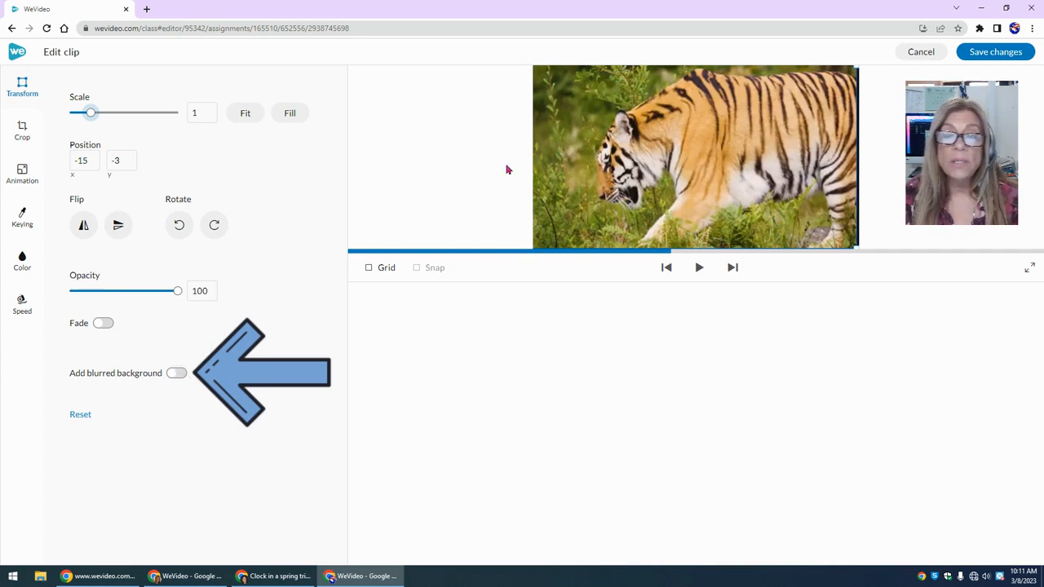
Scale the tiger clip to 0.73, add a blurred background, and enable 1-second fade in and fade out.
{"action": "left_click_drag", "start_coordinate": [90, 113], "coordinate": [84, 114]}
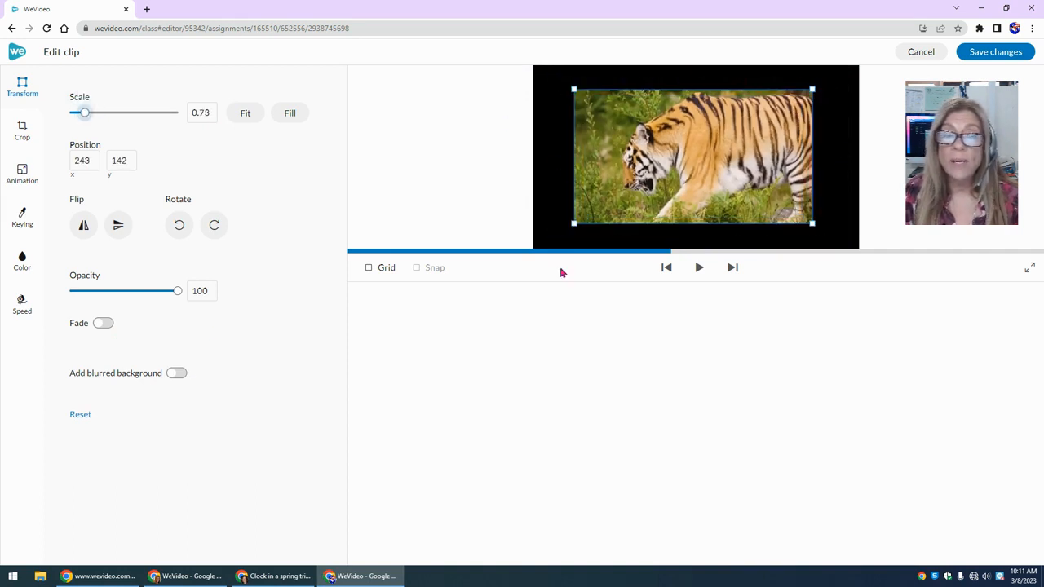
{"action": "left_click", "coordinate": [175, 375]}
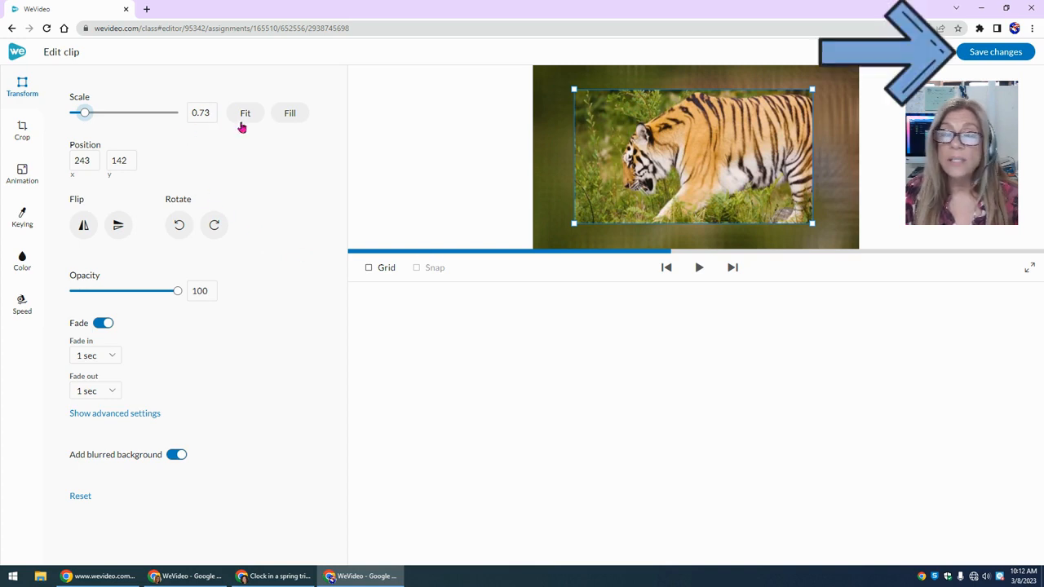
Set the tiger clip's scale to 1 and save the clip changes.
{"action": "left_click_drag", "start_coordinate": [210, 113], "coordinate": [142, 117]}
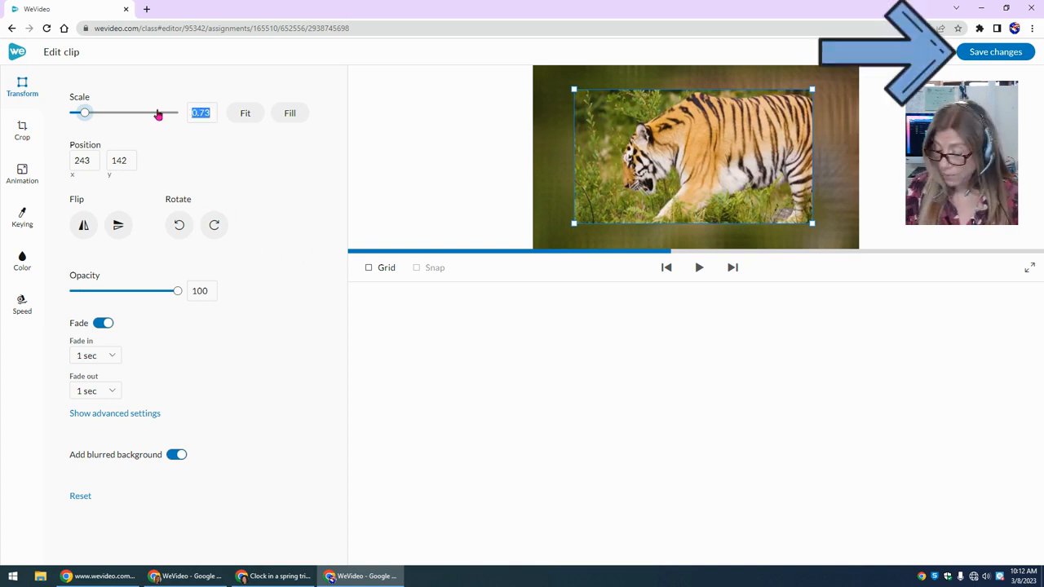
{"action": "type", "text": "1"}
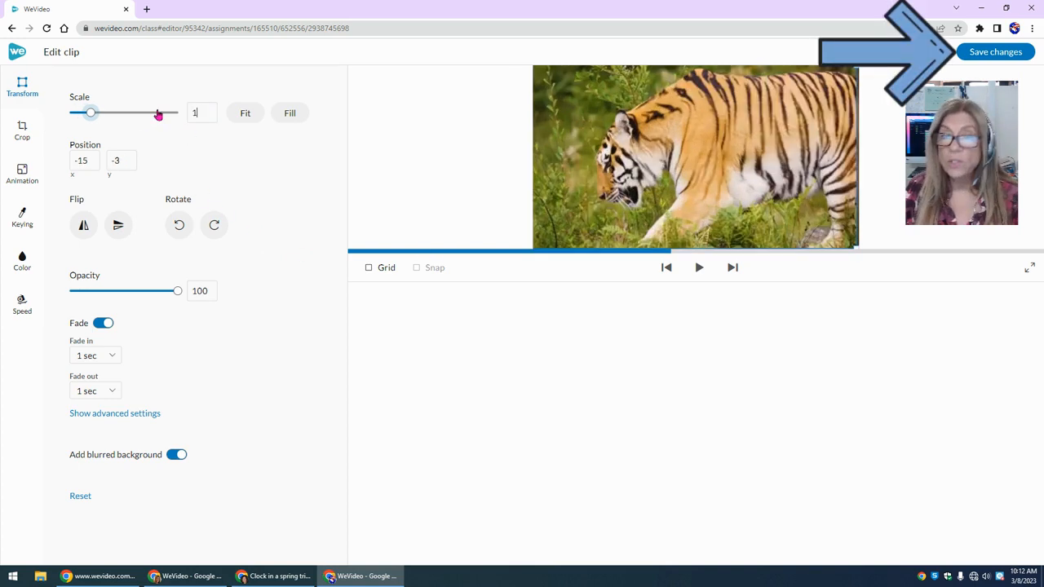
{"action": "left_click", "coordinate": [991, 59]}
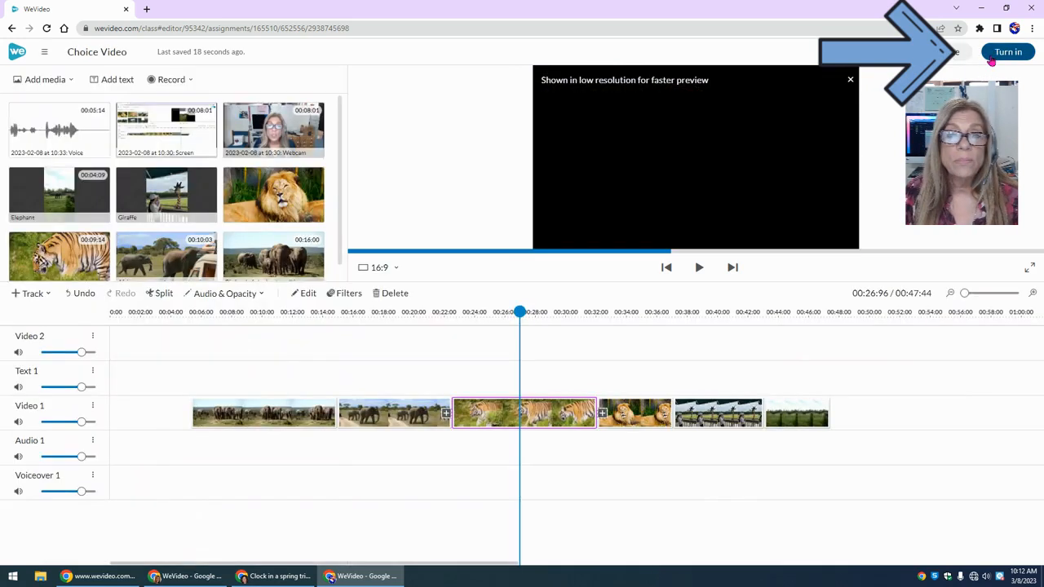
Reopen the tiger clip for editing and adjust the crop at its top and right edges.
{"action": "double_click", "coordinate": [500, 413]}
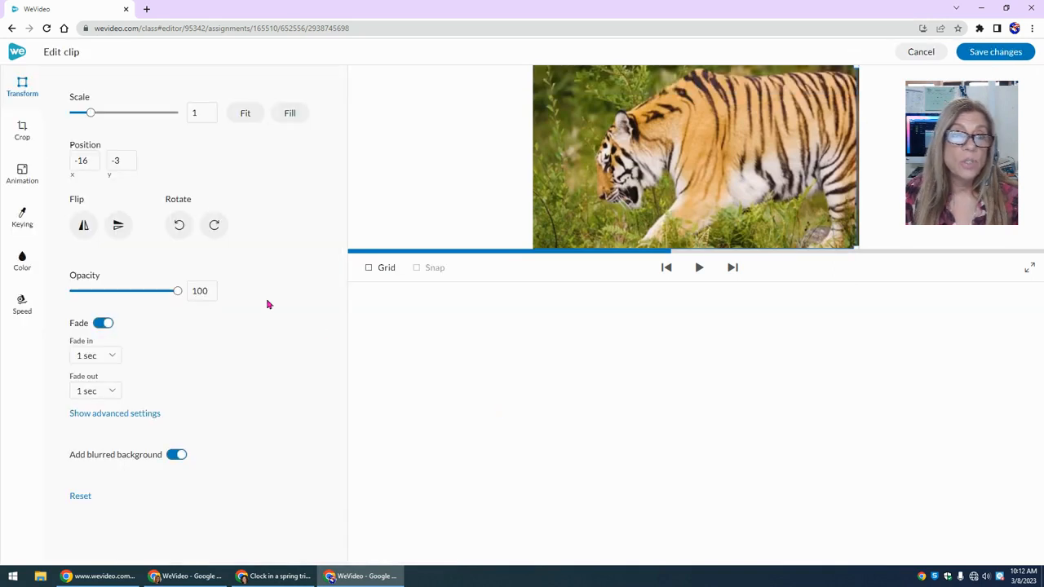
{"action": "left_click", "coordinate": [23, 131]}
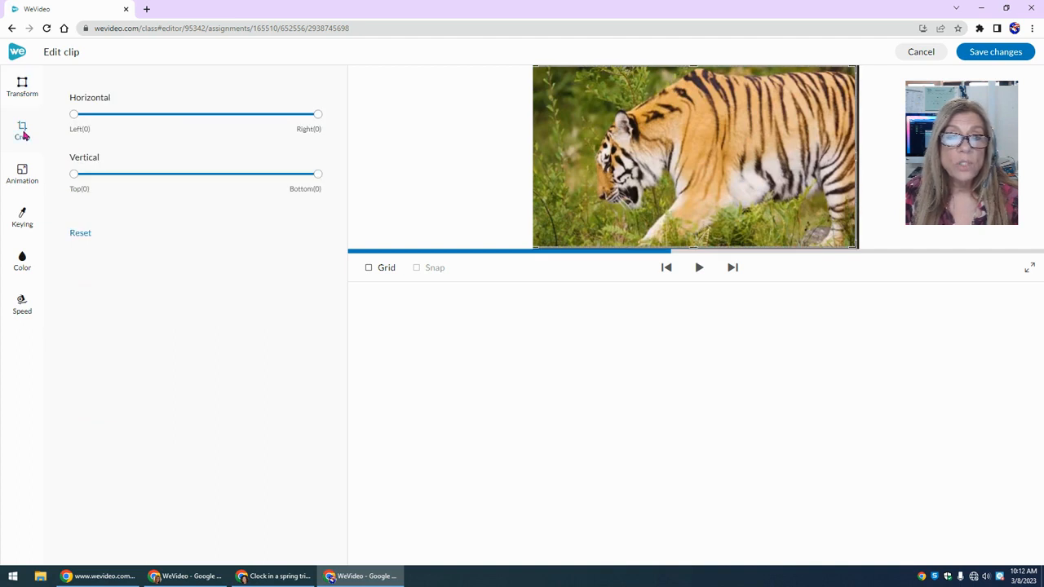
{"action": "mouse_move", "coordinate": [72, 113]}
{"action": "left_mouse_down"}
{"action": "mouse_move", "coordinate": [114, 116]}
{"action": "mouse_move", "coordinate": [72, 122]}
{"action": "left_mouse_up"}
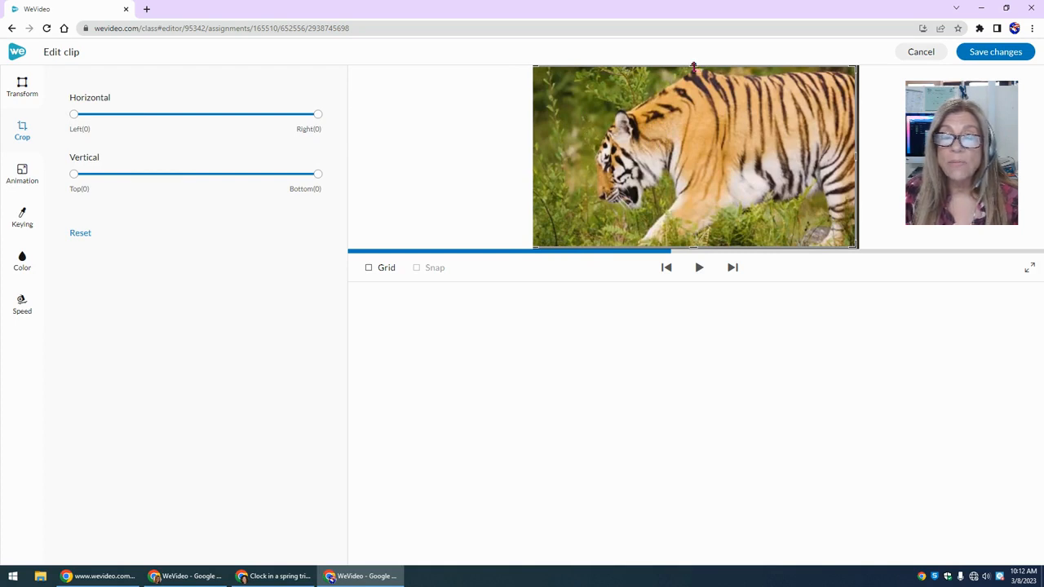
{"action": "mouse_move", "coordinate": [693, 67]}
{"action": "left_mouse_down"}
{"action": "mouse_move", "coordinate": [694, 167]}
{"action": "mouse_move", "coordinate": [694, 63]}
{"action": "left_mouse_up"}
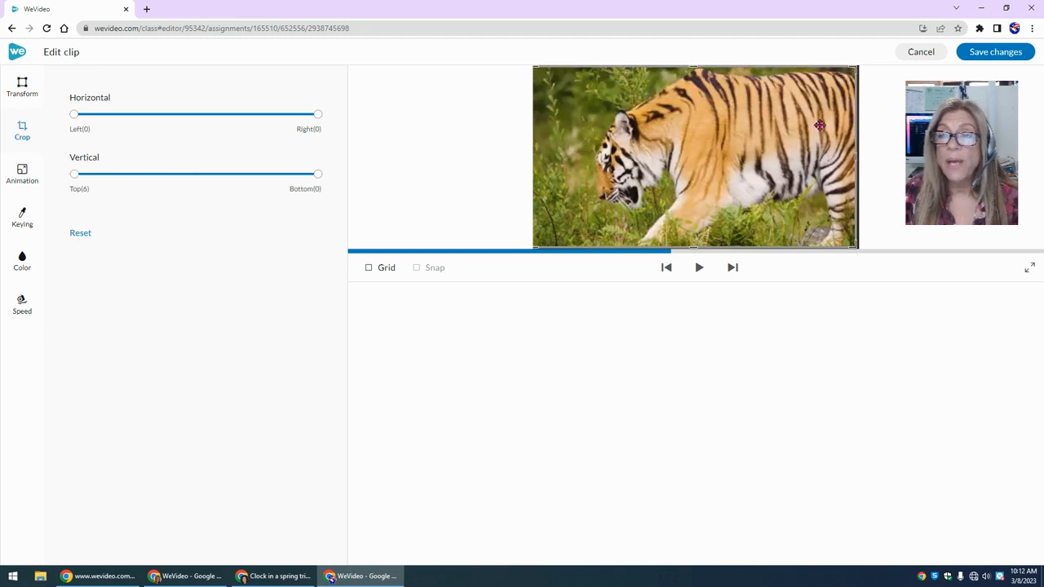
{"action": "mouse_move", "coordinate": [854, 161]}
{"action": "left_mouse_down"}
{"action": "mouse_move", "coordinate": [826, 163]}
{"action": "mouse_move", "coordinate": [862, 165]}
{"action": "left_mouse_up"}
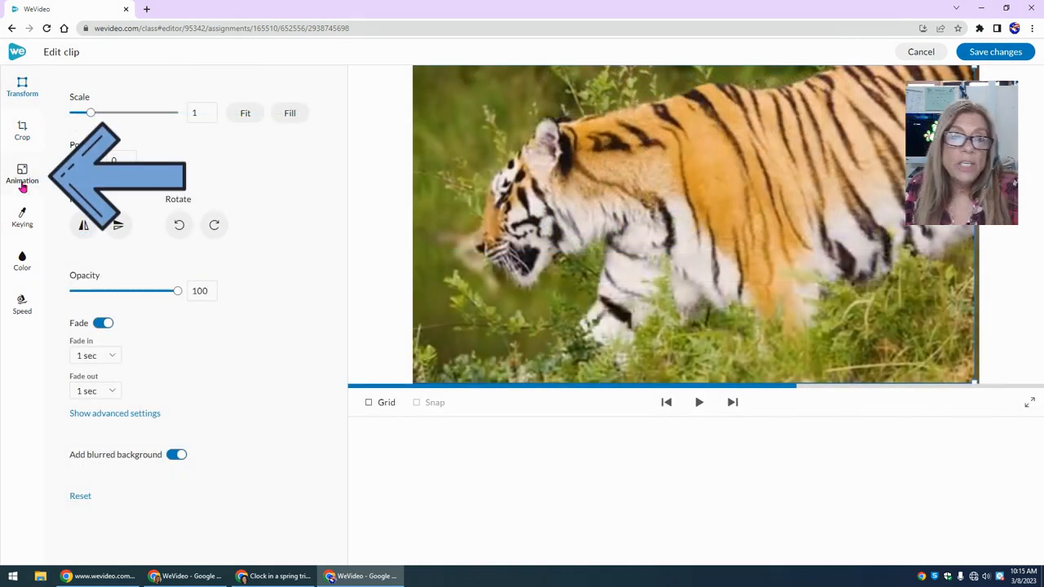
Review the tiger clip's color adjustments, slow its speed to 1/3x, and play the preview.
{"action": "left_click", "coordinate": [23, 265]}
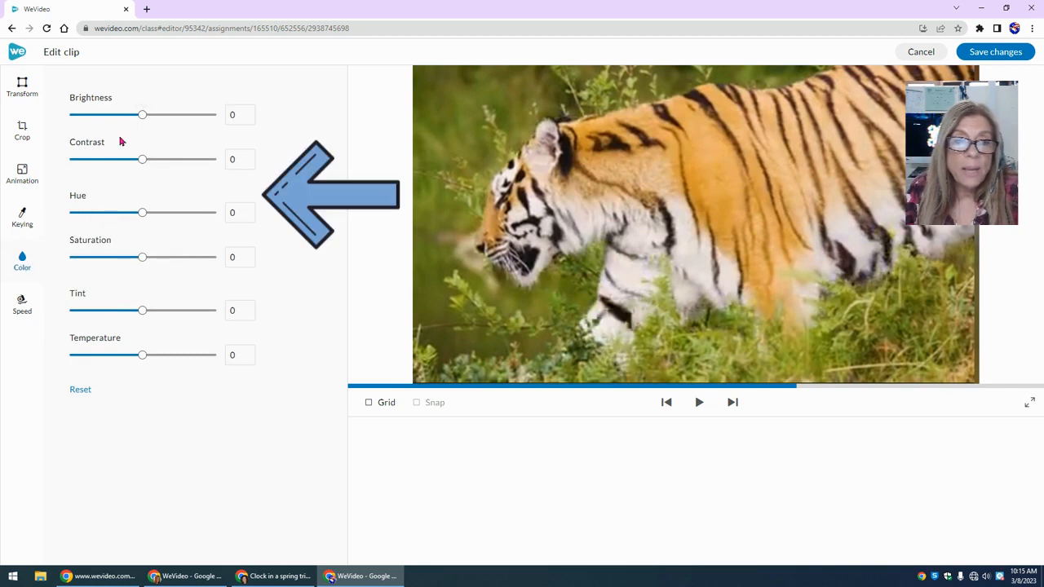
{"action": "left_click", "coordinate": [22, 306]}
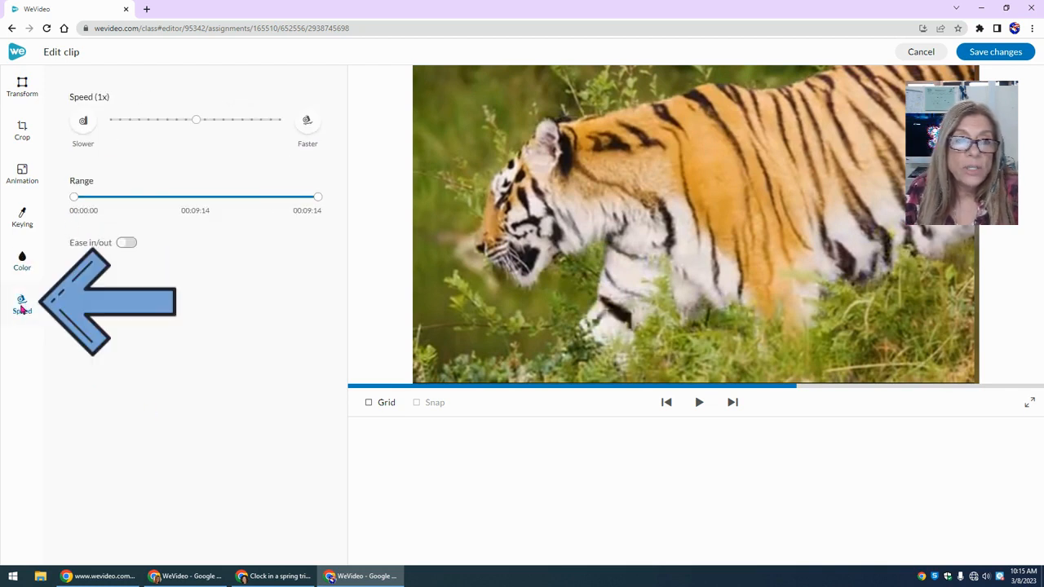
{"action": "left_click", "coordinate": [197, 120]}
{"action": "left_click_drag", "start_coordinate": [193, 121], "coordinate": [178, 121]}
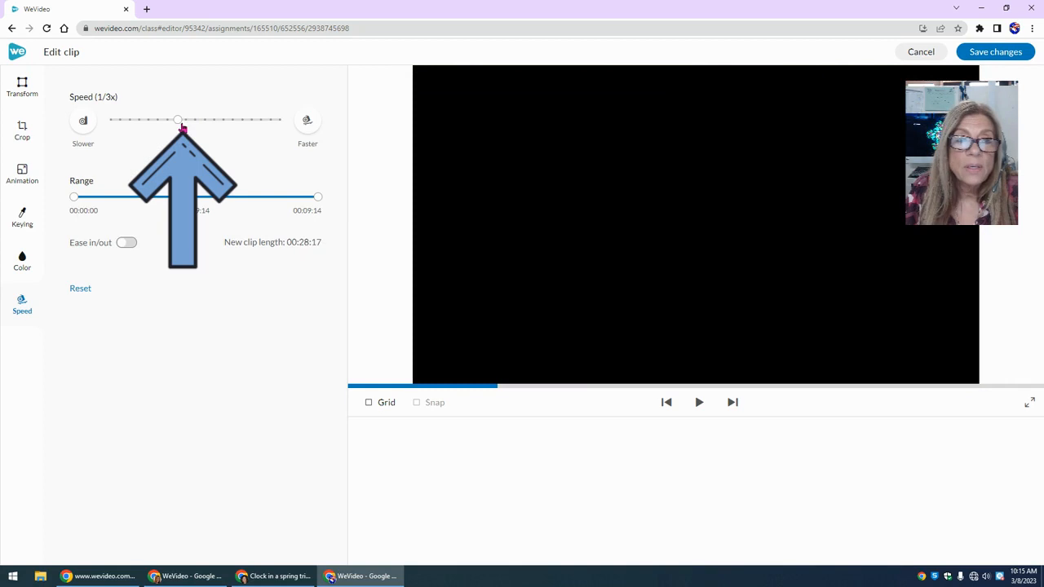
{"action": "left_click", "coordinate": [693, 404]}
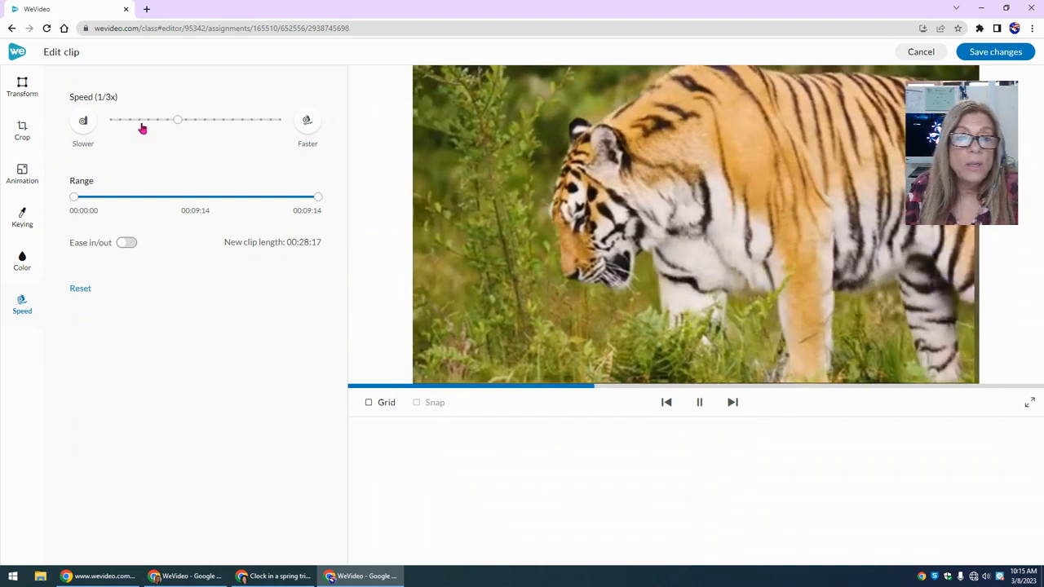
Speed the tiger clip up to 5x and play the preview.
{"action": "left_click_drag", "start_coordinate": [179, 120], "coordinate": [231, 122]}
{"action": "left_click", "coordinate": [591, 339]}
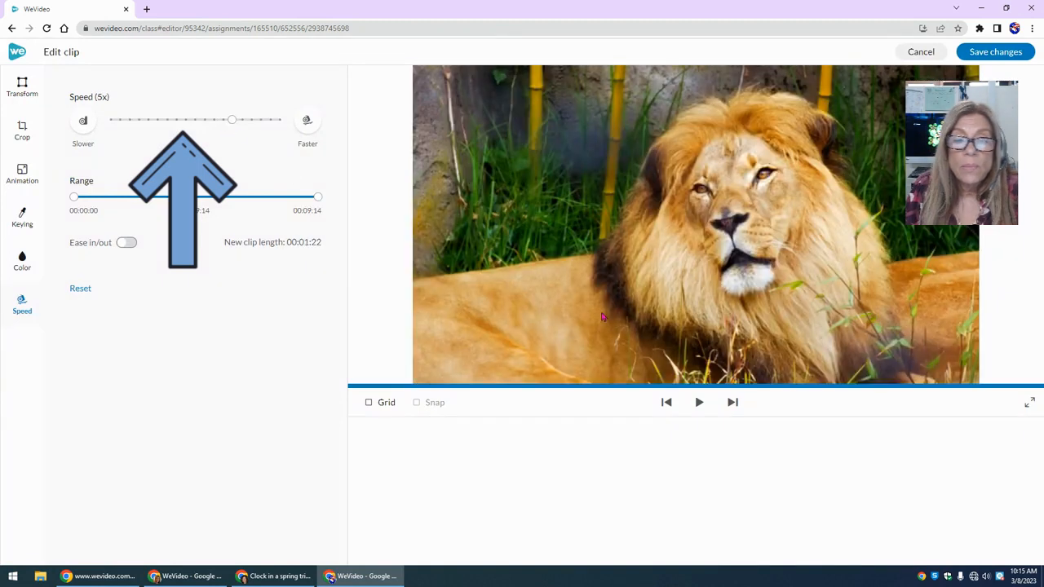
{"action": "left_click", "coordinate": [697, 401]}
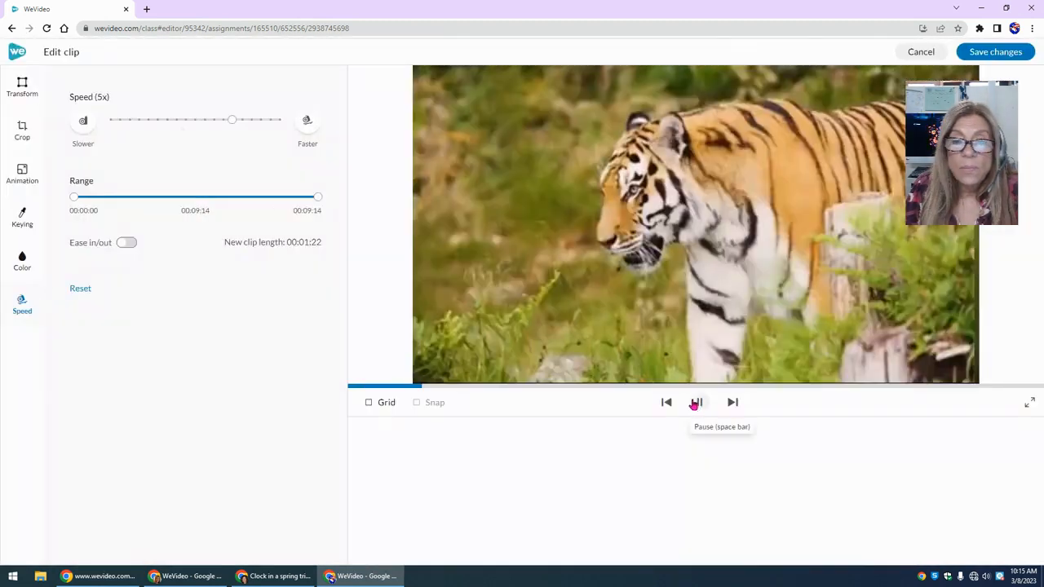